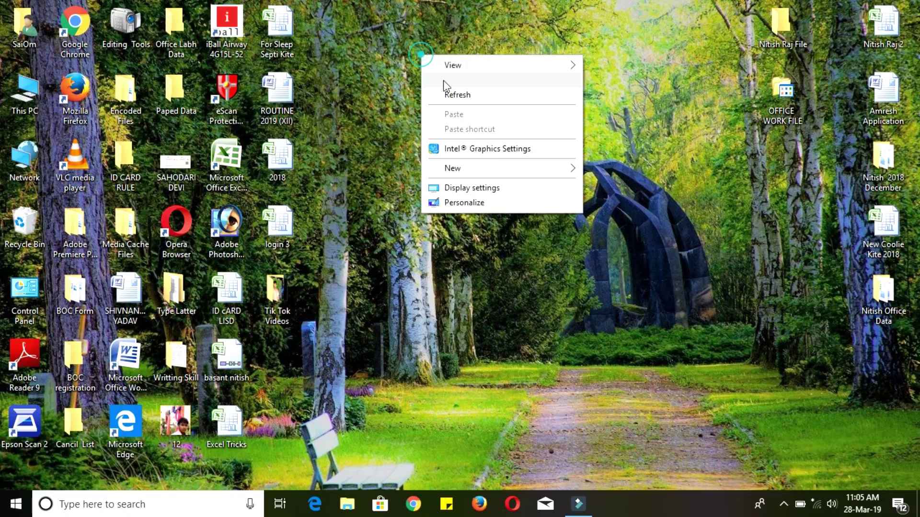
{"action": "left_click", "coordinate": [459, 97]}
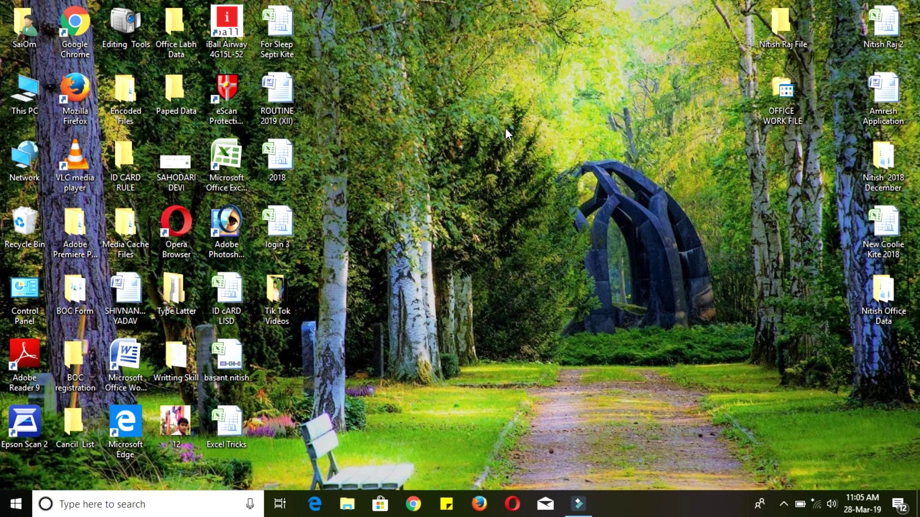
{"action": "right_click", "coordinate": [466, 82]}
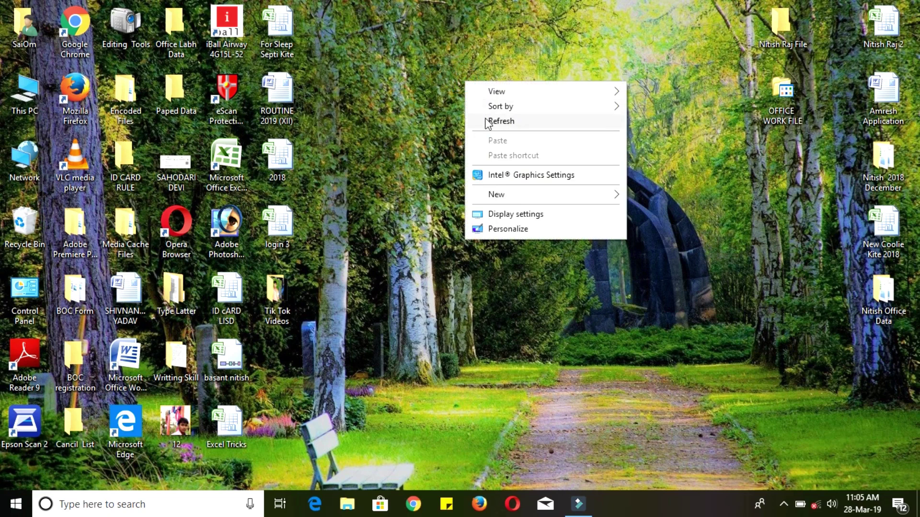
{"action": "left_click", "coordinate": [485, 121]}
{"action": "right_click", "coordinate": [440, 80]}
{"action": "left_click", "coordinate": [474, 118]}
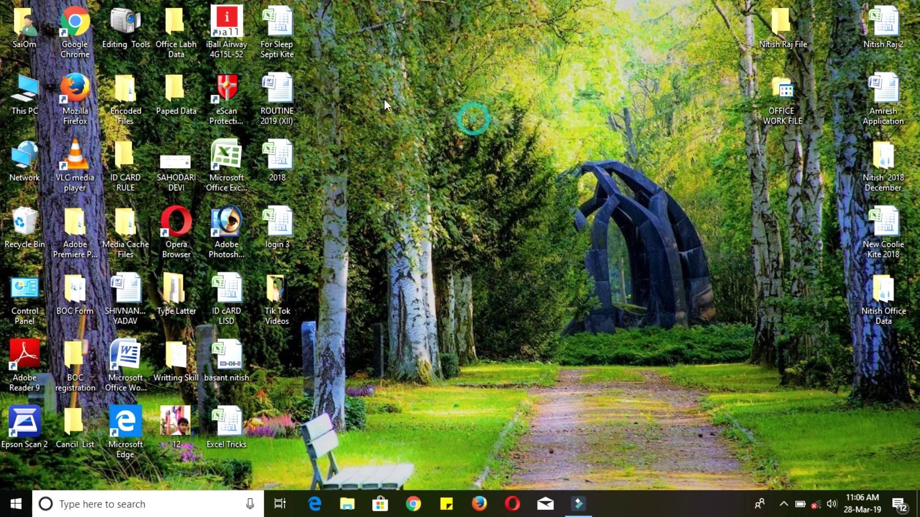
Open the Editing Tools folder on the desktop and launch the Filmora video editor.
{"action": "double_click", "coordinate": [128, 34]}
{"action": "double_click", "coordinate": [159, 266]}
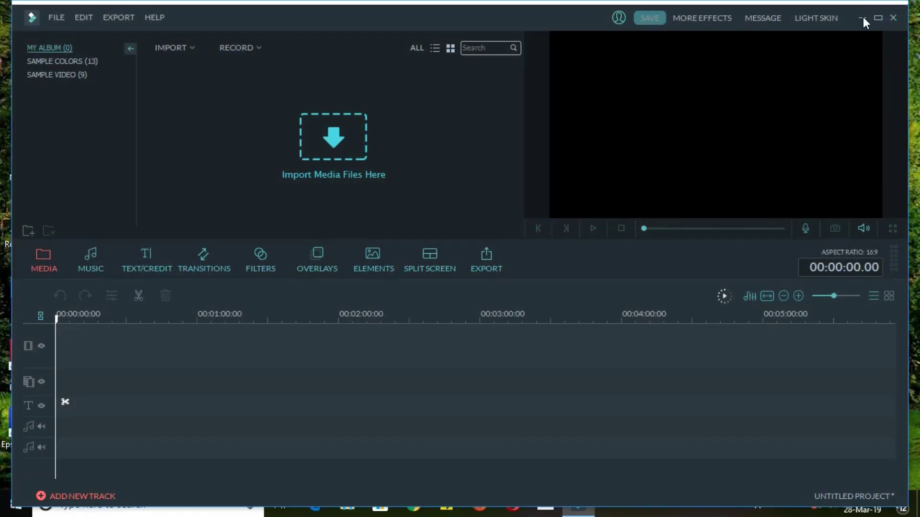
{"action": "left_click", "coordinate": [863, 16]}
{"action": "right_click", "coordinate": [521, 45]}
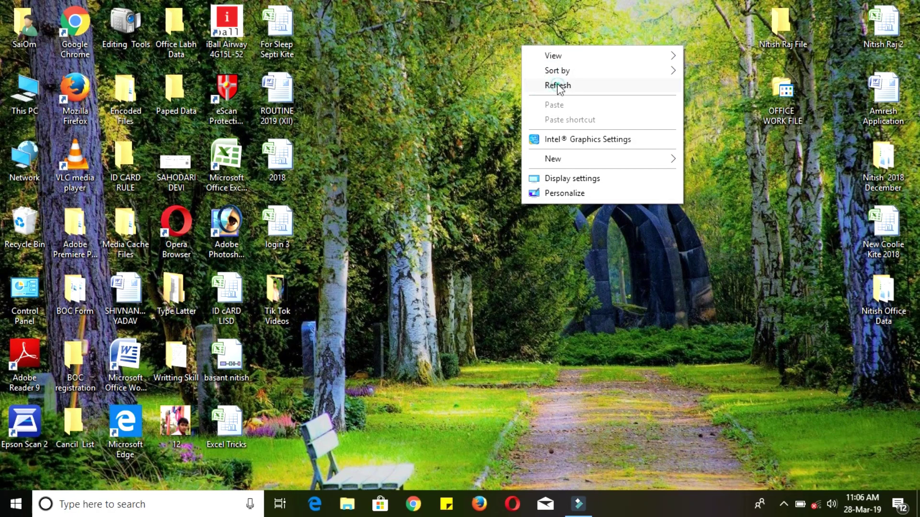
{"action": "left_click", "coordinate": [558, 86]}
{"action": "left_click", "coordinate": [579, 504]}
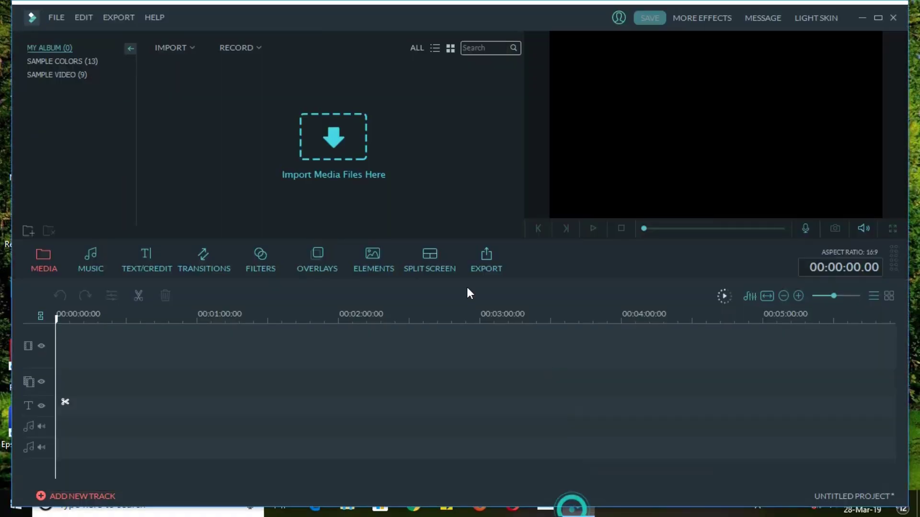
Start importing media files and browse to Desktop > Editing Tools > Editing Items.
{"action": "left_click", "coordinate": [335, 144]}
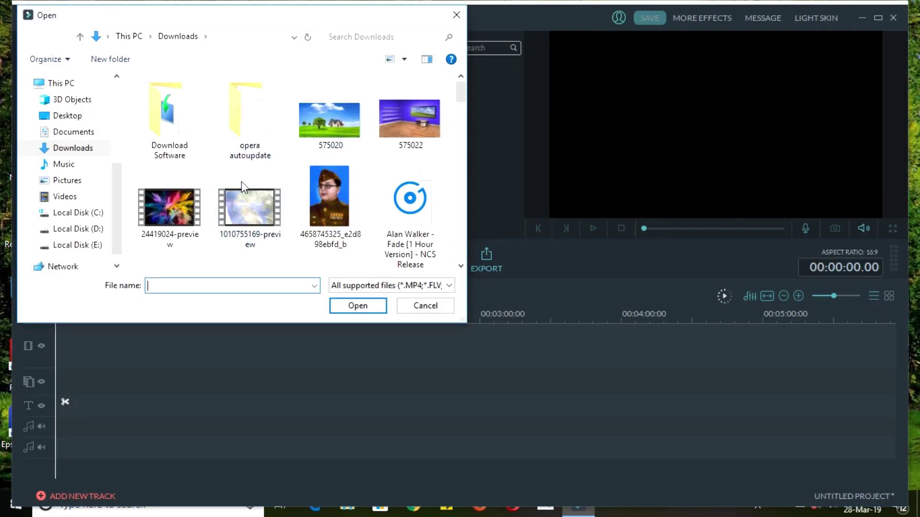
{"action": "scroll", "coordinate": [242, 188], "scroll_direction": "down", "scroll_amount": 2}
{"action": "scroll", "coordinate": [185, 173], "scroll_direction": "up", "scroll_amount": 2}
{"action": "left_click", "coordinate": [67, 116]}
{"action": "double_click", "coordinate": [168, 188]}
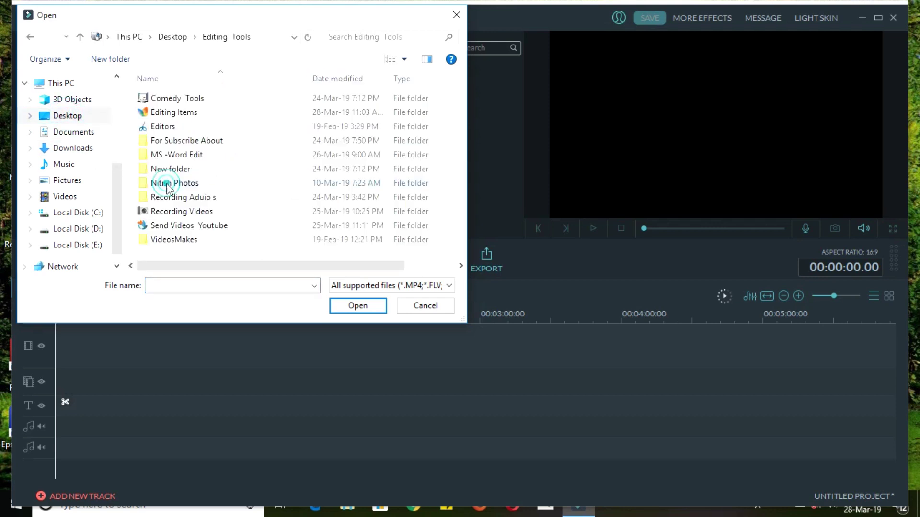
{"action": "double_click", "coordinate": [174, 113]}
Import the green-screen shark image GREEN 7 from the Editing Items folder into the media album.
{"action": "scroll", "coordinate": [311, 204], "scroll_direction": "down", "scroll_amount": 2}
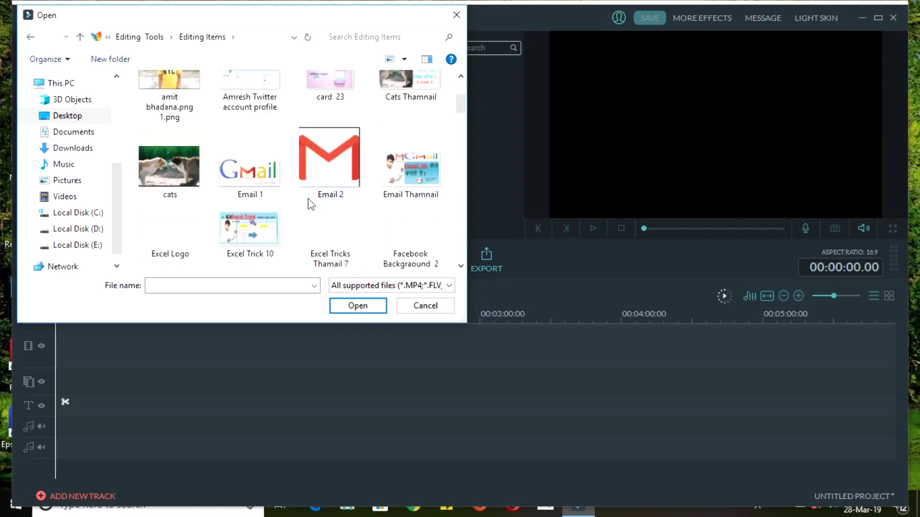
{"action": "scroll", "coordinate": [308, 199], "scroll_direction": "down", "scroll_amount": 6}
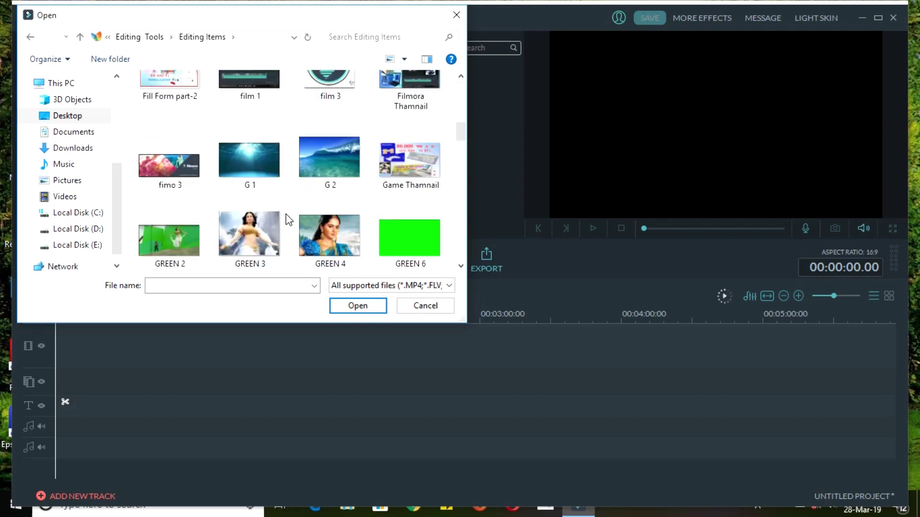
{"action": "scroll", "coordinate": [317, 211], "scroll_direction": "down", "scroll_amount": 4}
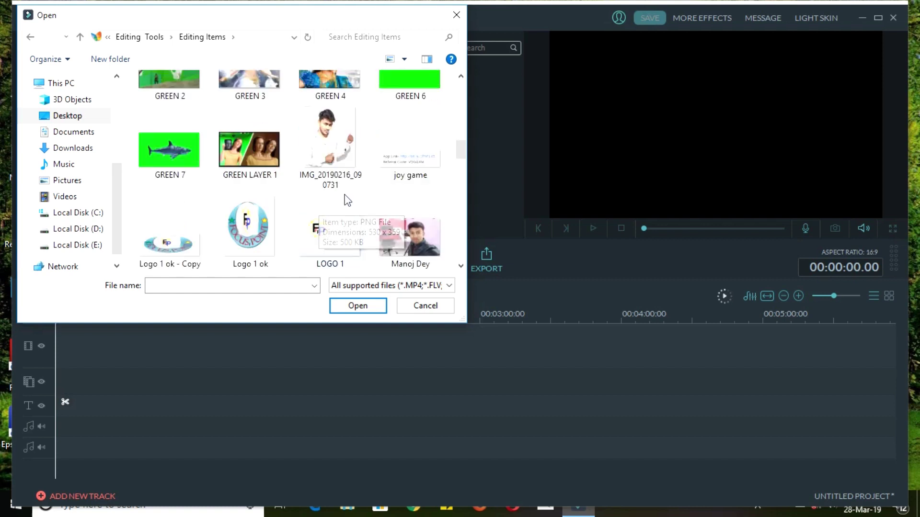
{"action": "scroll", "coordinate": [343, 205], "scroll_direction": "up", "scroll_amount": 1}
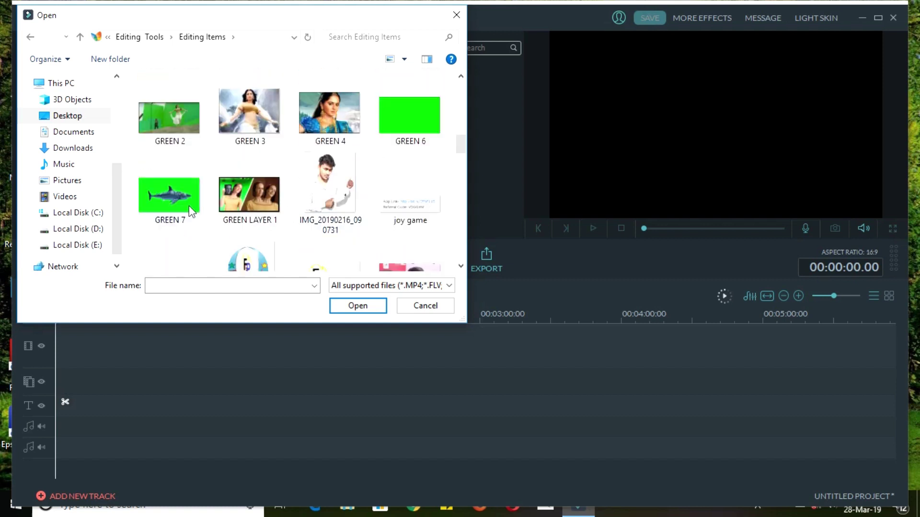
{"action": "scroll", "coordinate": [218, 216], "scroll_direction": "down", "scroll_amount": 3}
{"action": "scroll", "coordinate": [218, 214], "scroll_direction": "up", "scroll_amount": 1}
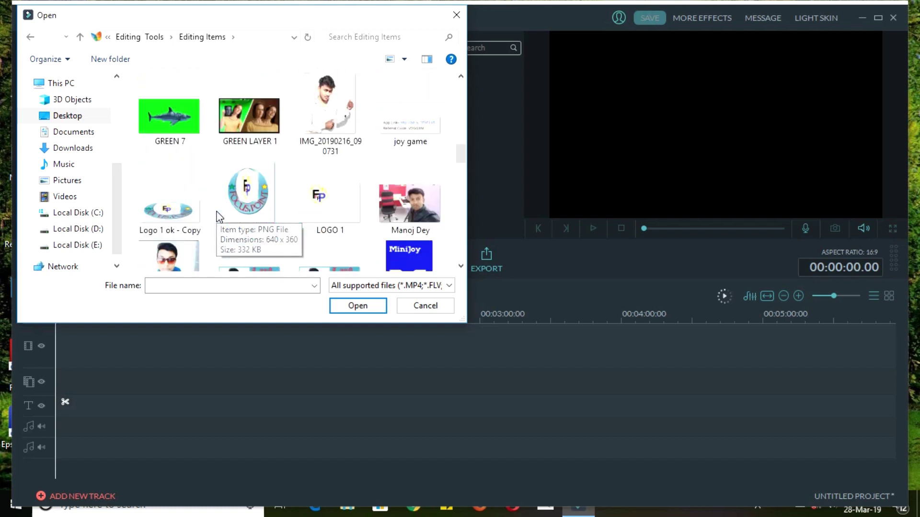
{"action": "left_click", "coordinate": [167, 126]}
{"action": "left_click", "coordinate": [358, 306]}
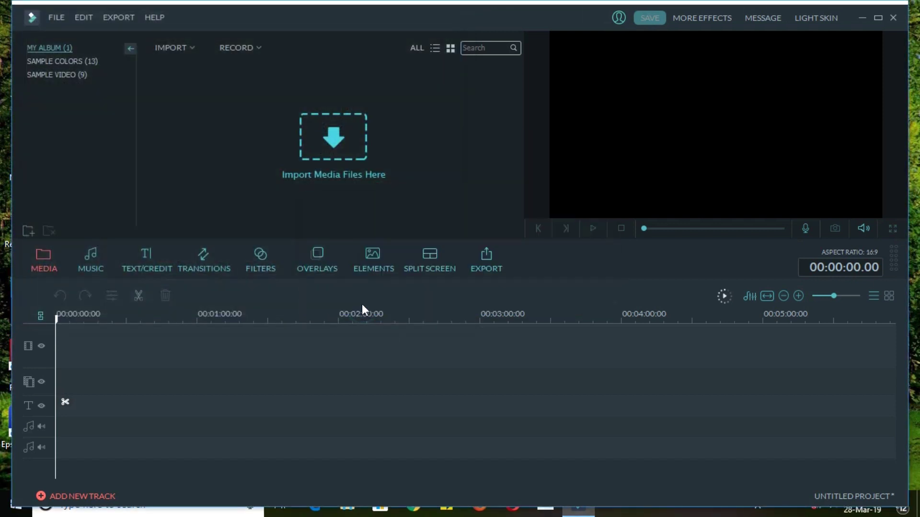
Import the underwater background image G 1 and the wave image G 2 together into the media album.
{"action": "left_click", "coordinate": [194, 47]}
{"action": "left_click", "coordinate": [214, 64]}
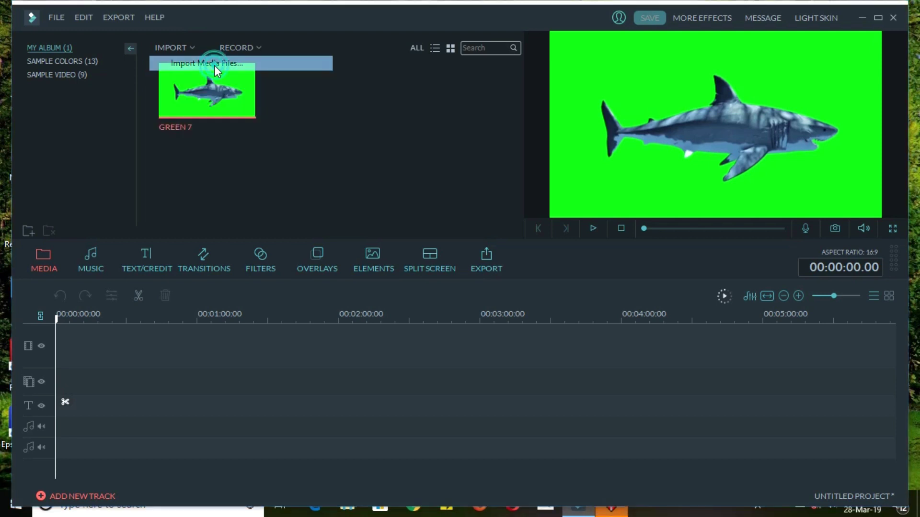
{"action": "left_click_drag", "start_coordinate": [461, 88], "coordinate": [465, 119]}
{"action": "left_click", "coordinate": [254, 241]}
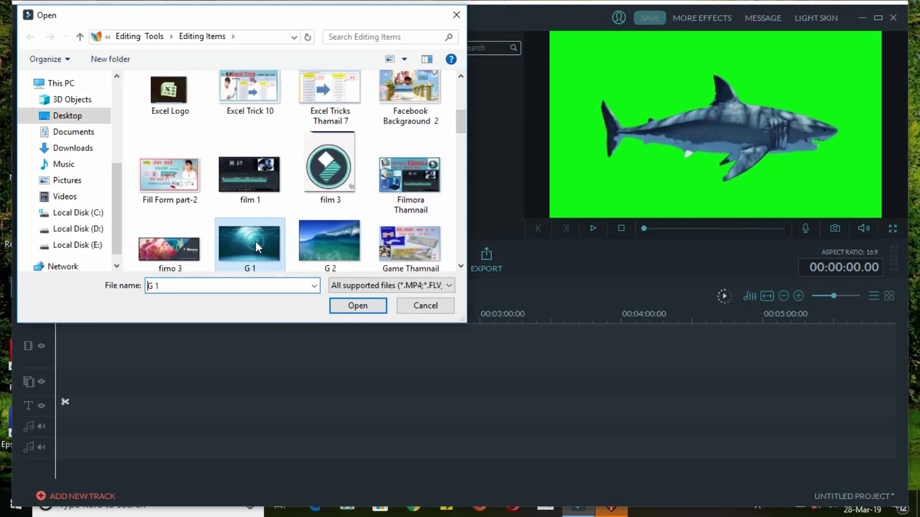
{"action": "left_click", "coordinate": [317, 245], "text": "ctrl"}
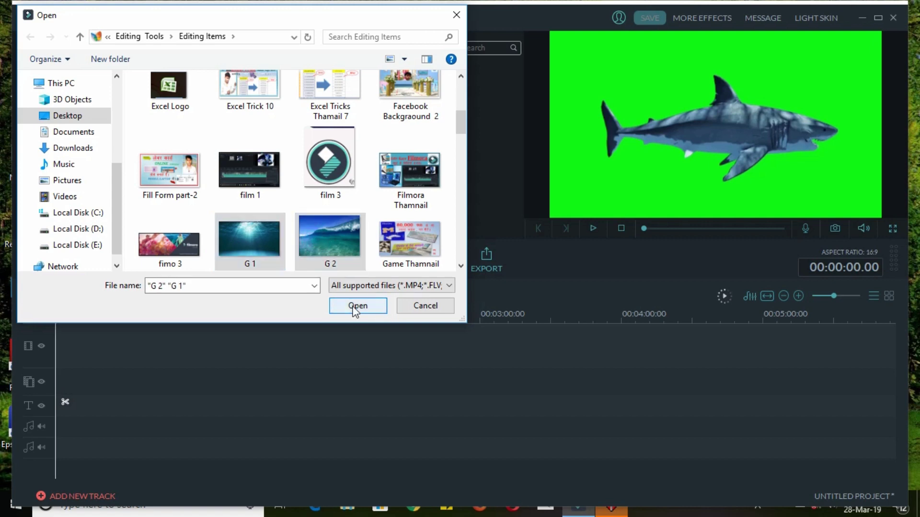
{"action": "left_click", "coordinate": [354, 307]}
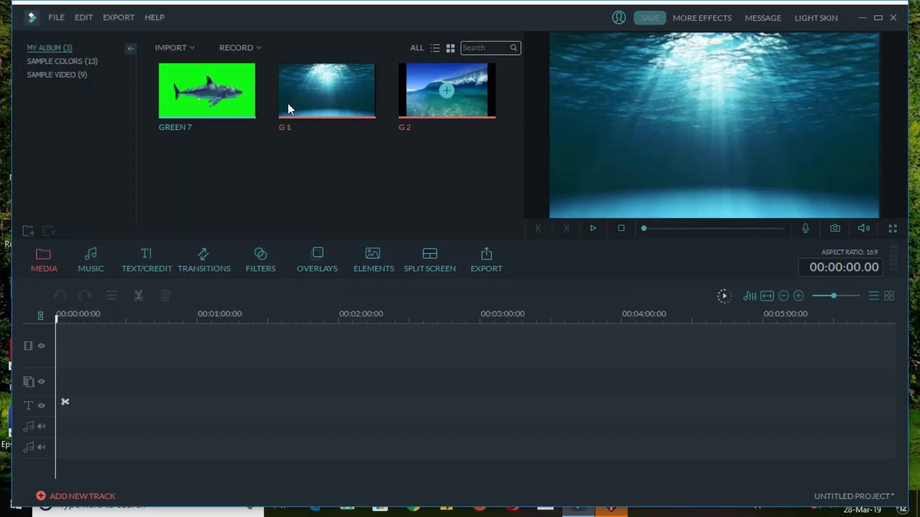
Place GREEN 7 at the start of the first overlay (PIP) track and fit the timeline to the clip.
{"action": "left_click", "coordinate": [221, 105]}
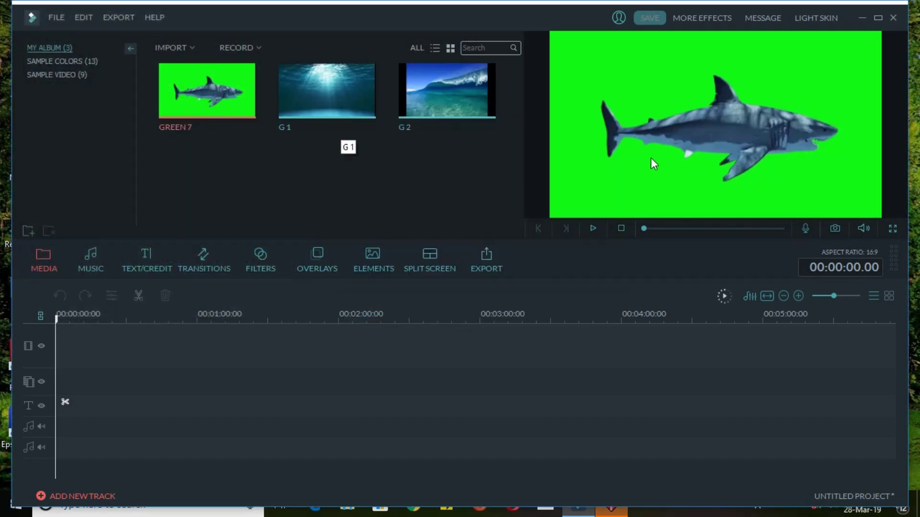
{"action": "left_click_drag", "start_coordinate": [169, 77], "coordinate": [59, 386]}
{"action": "left_click", "coordinate": [768, 296]}
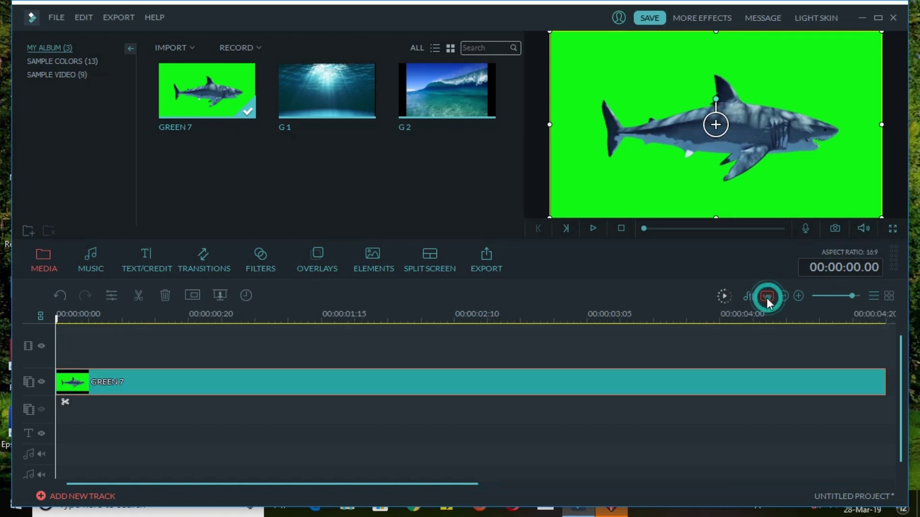
{"action": "left_click", "coordinate": [217, 388]}
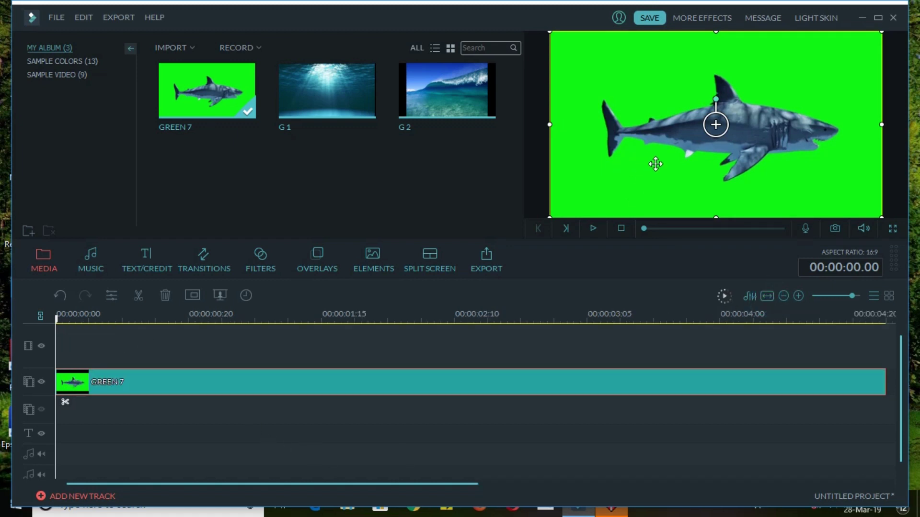
{"action": "left_click", "coordinate": [596, 154]}
Place G 1 on the main video track and move the GREEN 7 overlay back to the timeline start beneath it.
{"action": "mouse_move", "coordinate": [347, 93]}
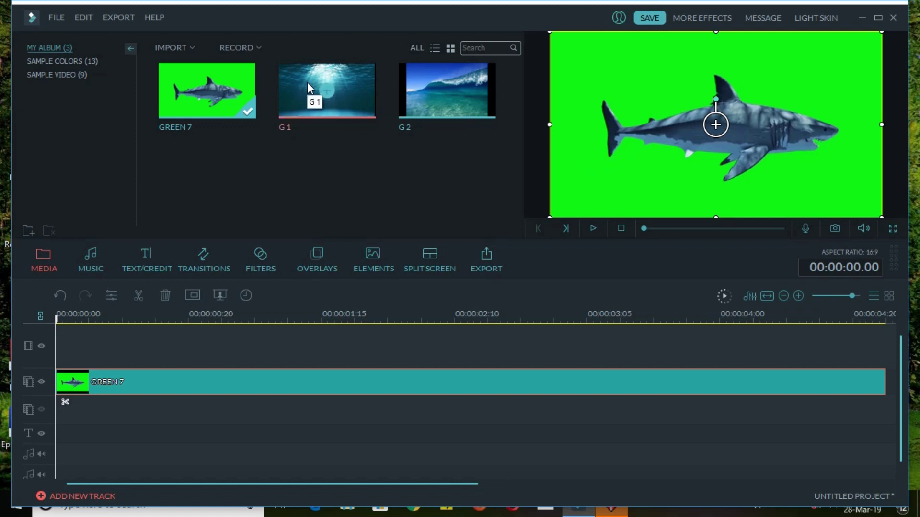
{"action": "left_click_drag", "start_coordinate": [307, 82], "coordinate": [276, 346]}
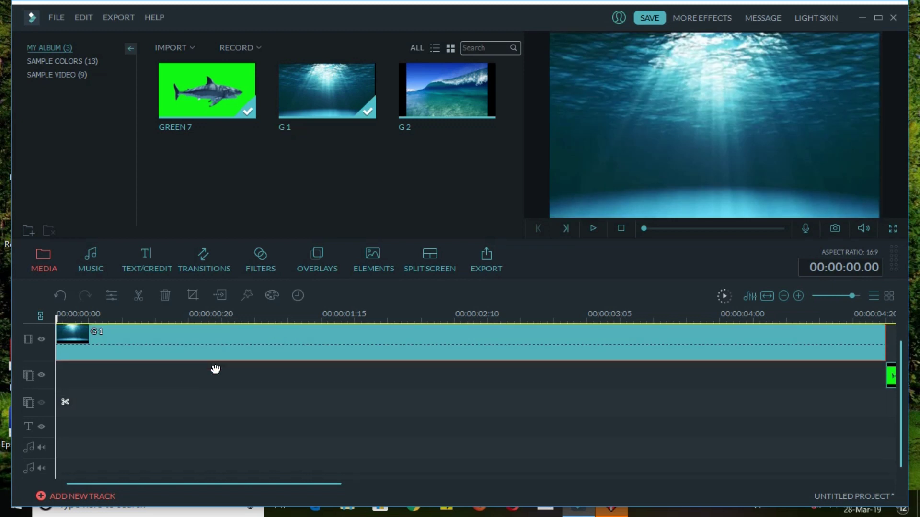
{"action": "scroll", "coordinate": [216, 369], "scroll_direction": "up", "scroll_amount": 1}
{"action": "left_click_drag", "start_coordinate": [890, 387], "coordinate": [75, 365]}
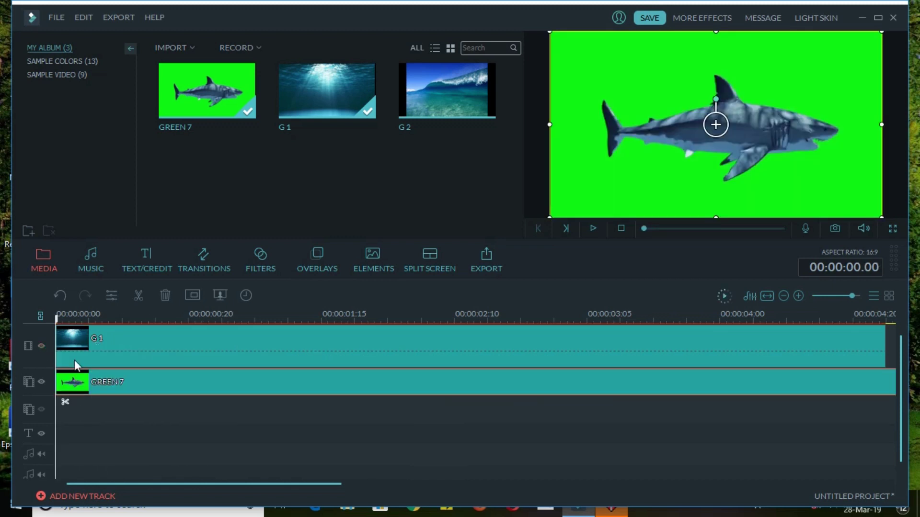
Apply the Green Screen chroma key to the GREEN 7 clip, making its green transparent with an intensity level of 59.
{"action": "right_click", "coordinate": [192, 390]}
{"action": "left_click", "coordinate": [138, 423]}
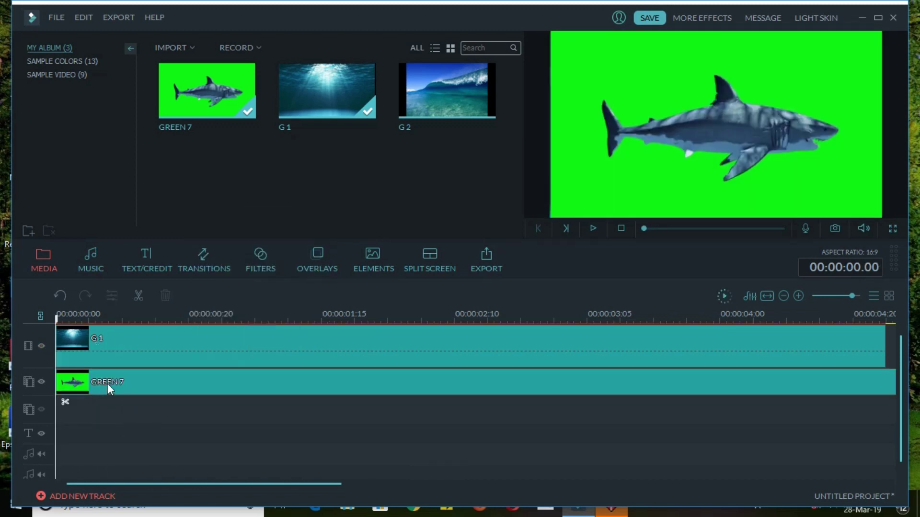
{"action": "right_click", "coordinate": [128, 382]}
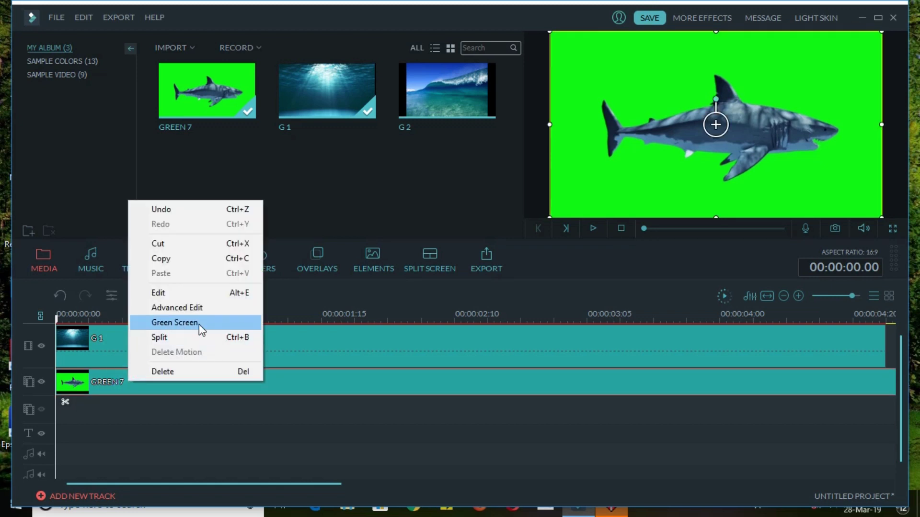
{"action": "left_click", "coordinate": [199, 322]}
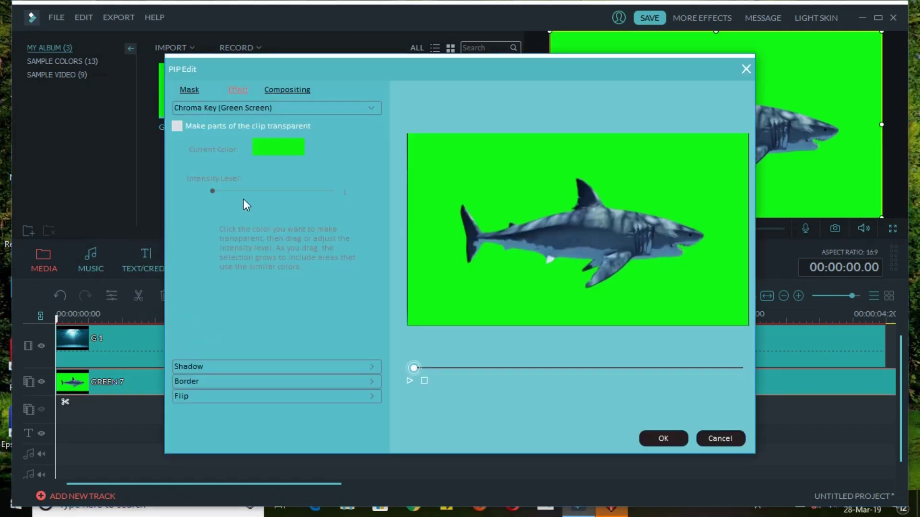
{"action": "left_click", "coordinate": [176, 126]}
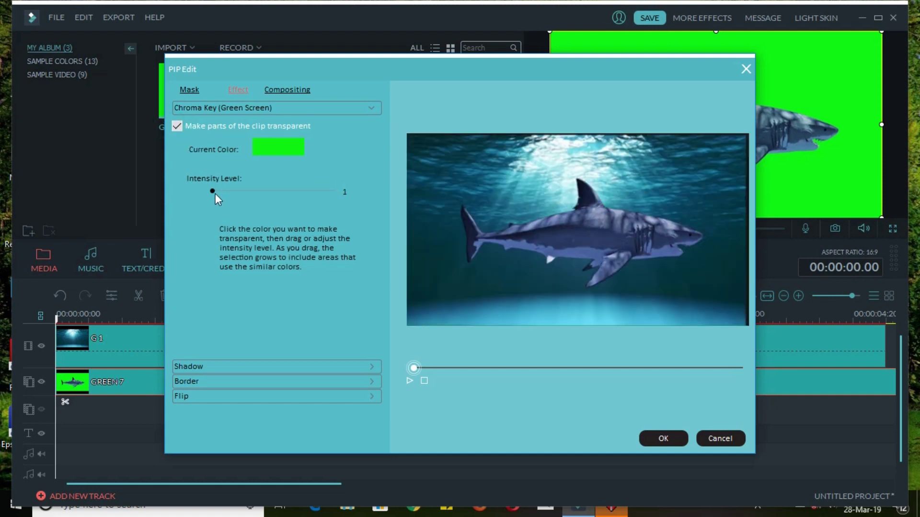
{"action": "left_click_drag", "start_coordinate": [213, 192], "coordinate": [285, 202]}
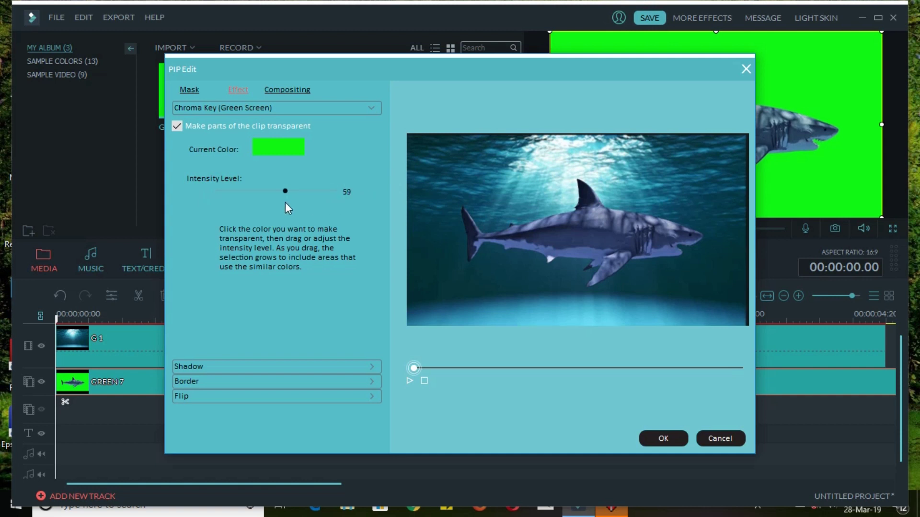
{"action": "left_click", "coordinate": [411, 381]}
{"action": "left_click", "coordinate": [664, 439]}
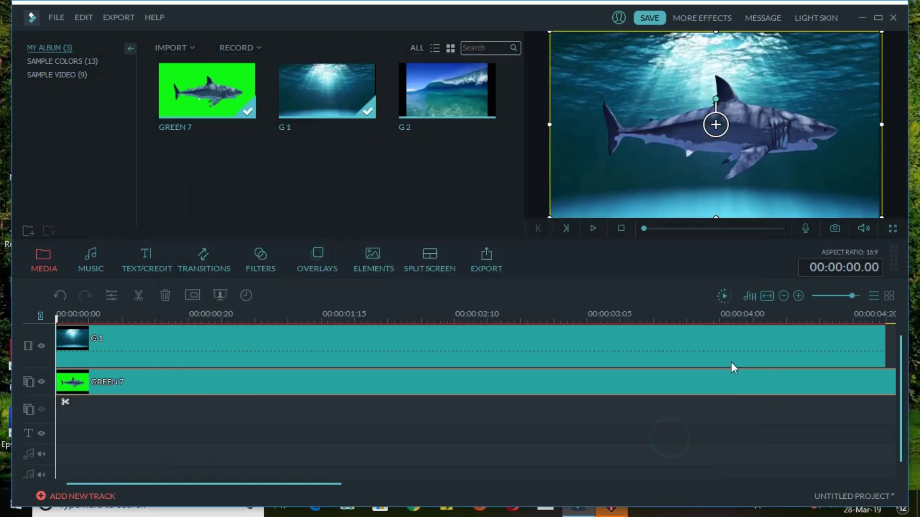
{"action": "left_click", "coordinate": [445, 450]}
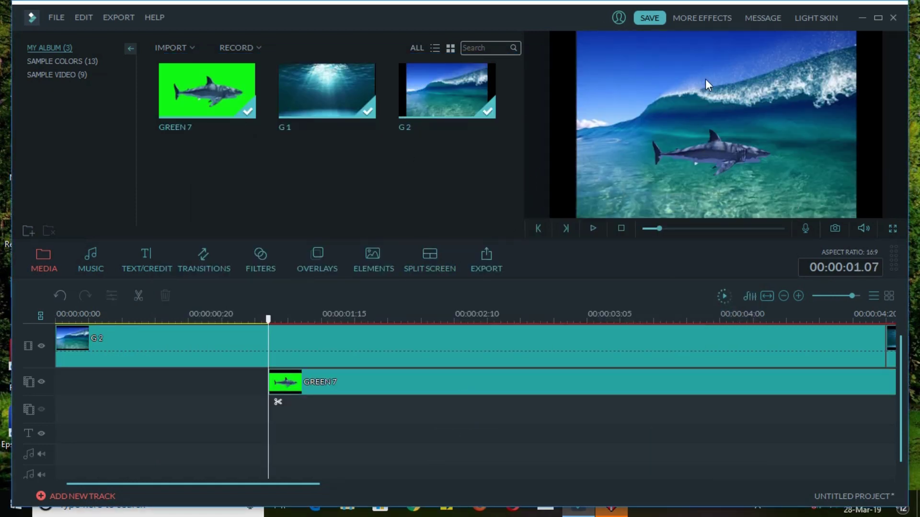
Import the green-screen film scene GREEN 2 from the Editing Items folder into the media album.
{"action": "left_click", "coordinate": [190, 48]}
{"action": "left_click", "coordinate": [205, 62]}
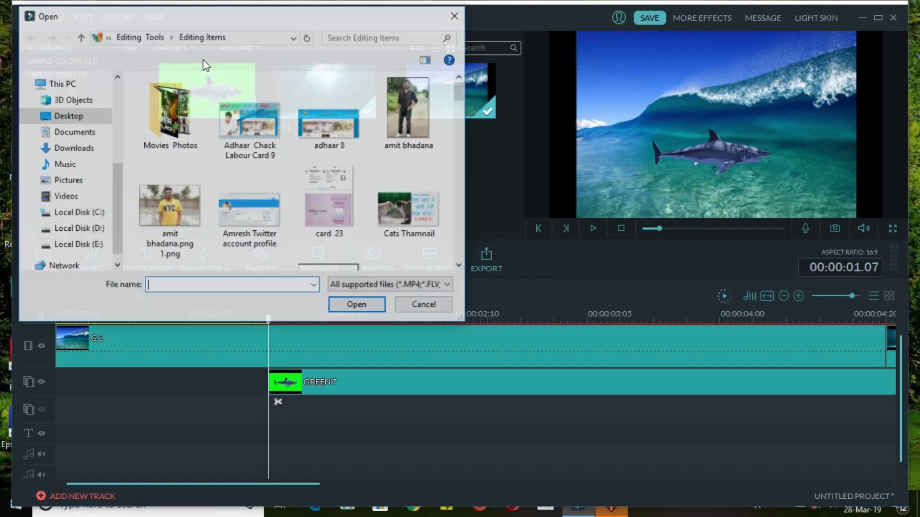
{"action": "scroll", "coordinate": [461, 94], "scroll_direction": "down", "scroll_amount": 1}
{"action": "left_click_drag", "start_coordinate": [461, 94], "coordinate": [461, 131]}
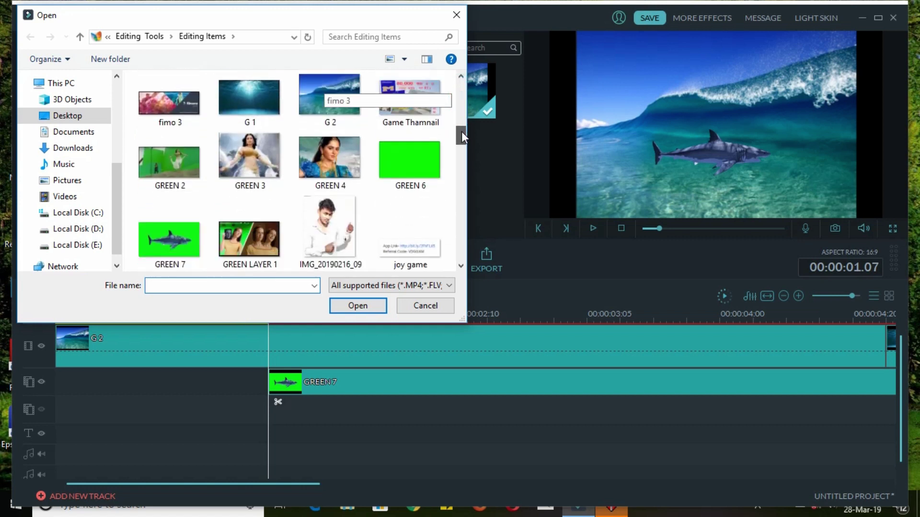
{"action": "left_click", "coordinate": [179, 162]}
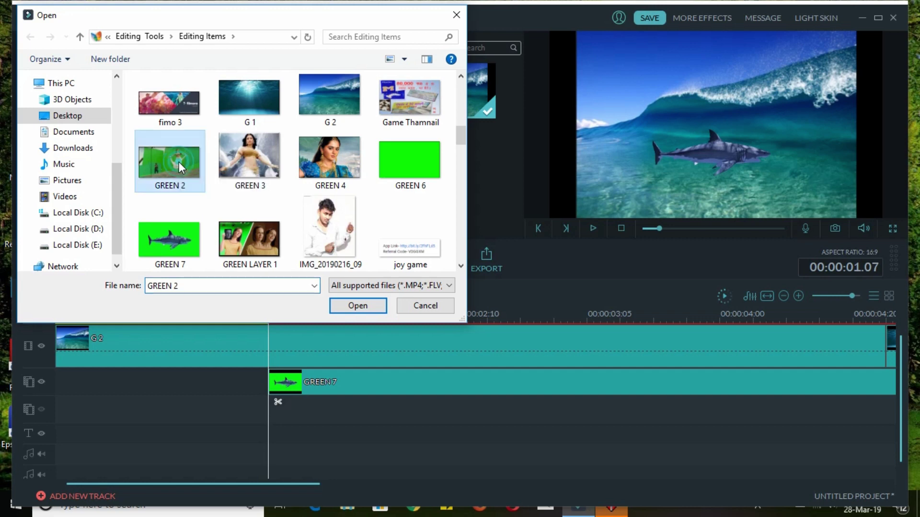
{"action": "left_click", "coordinate": [349, 306]}
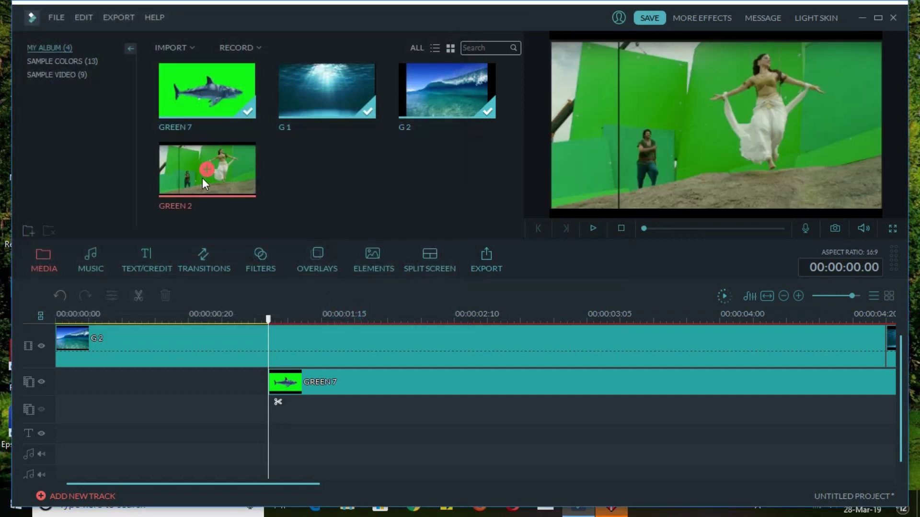
Delete the GREEN 7 overlay and place GREEN 2 at the start of the first overlay track beneath G 2.
{"action": "left_click", "coordinate": [346, 382]}
{"action": "key", "text": "Delete"}
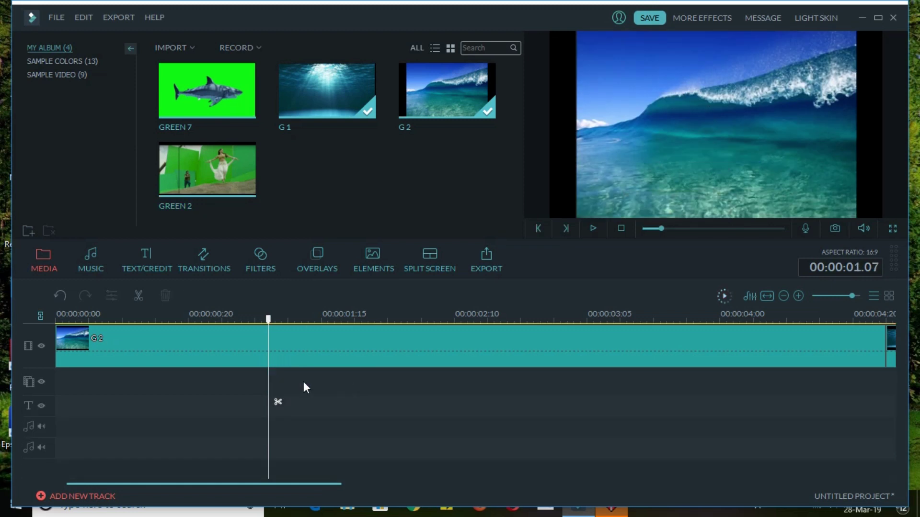
{"action": "left_click", "coordinate": [171, 387]}
{"action": "left_click_drag", "start_coordinate": [188, 158], "coordinate": [55, 387]}
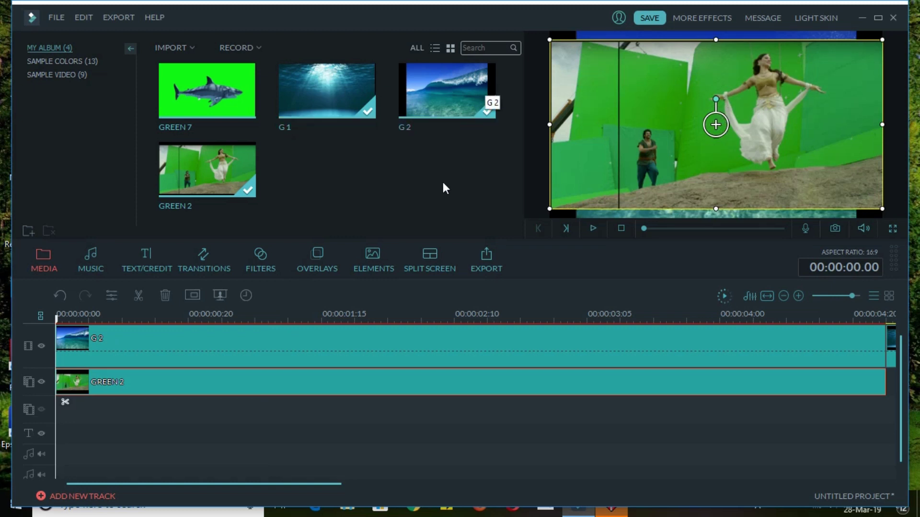
Import the landscape image 575020 from Downloads and place it on the main video track above GREEN 2, aligning both at the timeline start.
{"action": "double_click", "coordinate": [506, 210]}
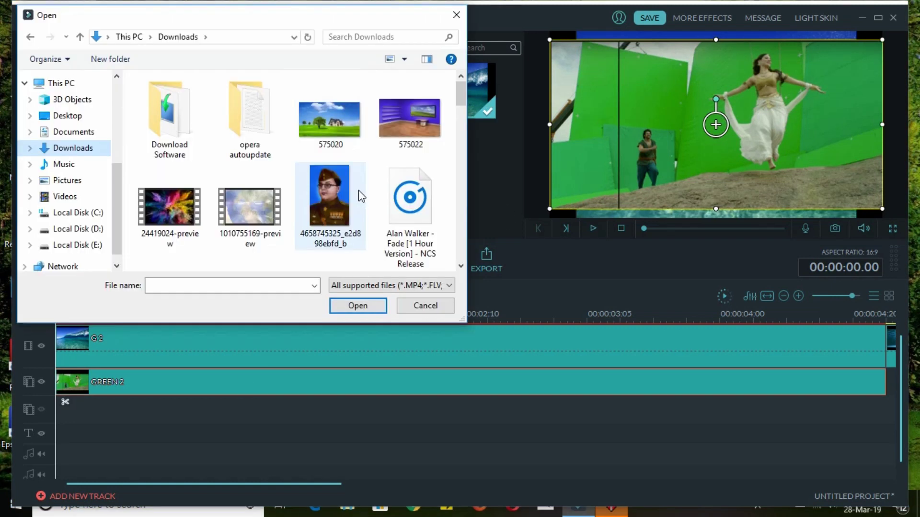
{"action": "left_click", "coordinate": [344, 124]}
{"action": "left_click", "coordinate": [355, 304]}
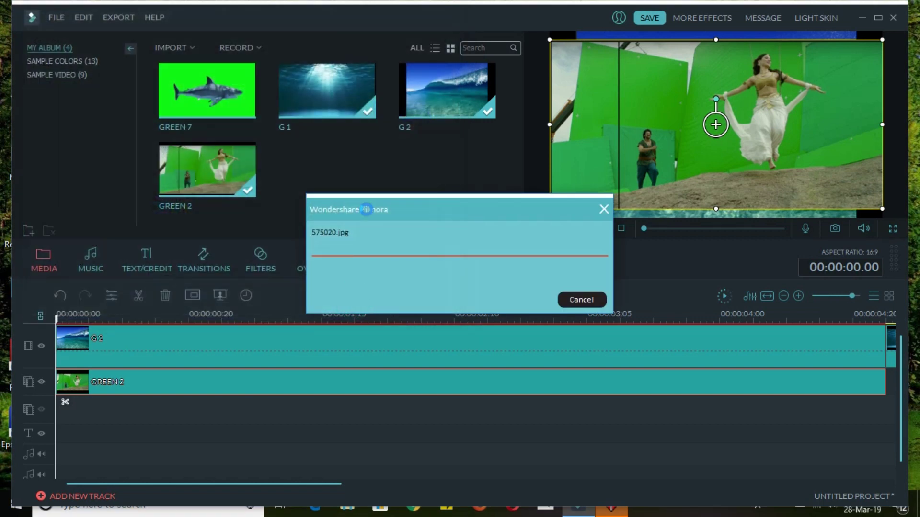
{"action": "left_click_drag", "start_coordinate": [321, 205], "coordinate": [66, 341]}
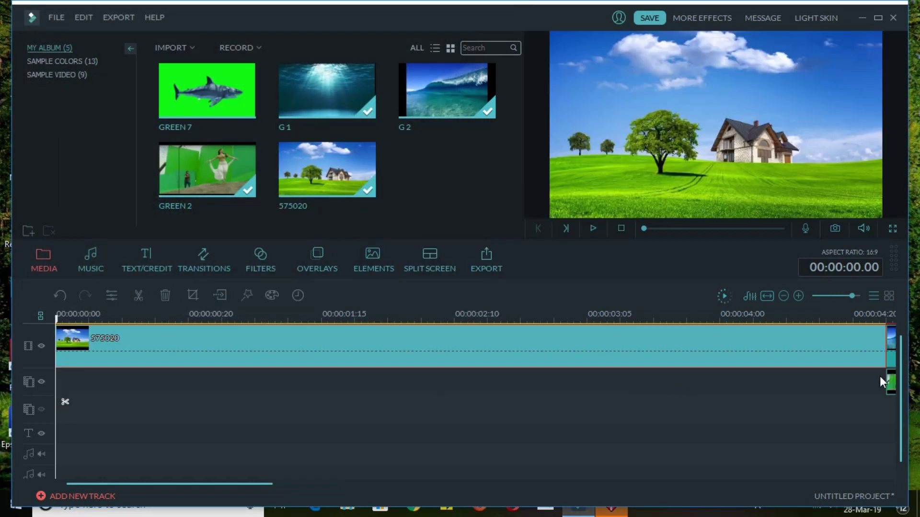
{"action": "left_click_drag", "start_coordinate": [891, 383], "coordinate": [67, 383]}
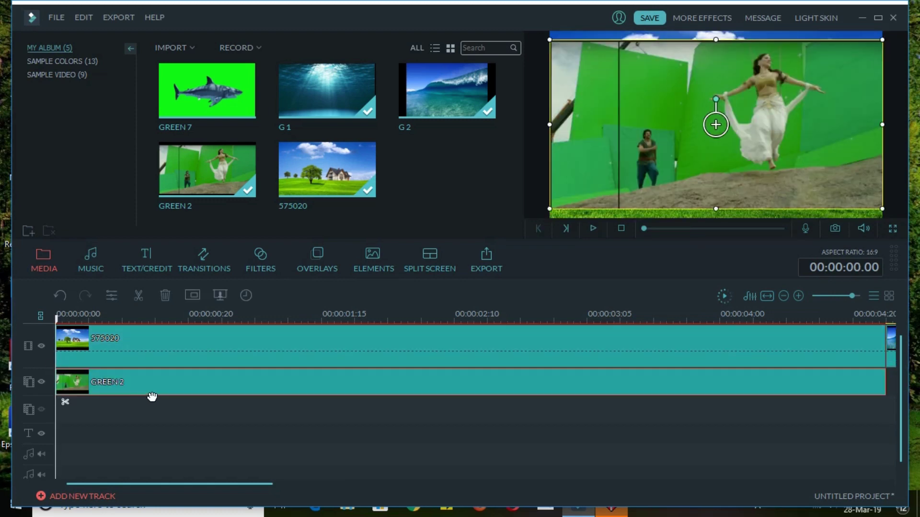
Apply the Green Screen chroma key to the GREEN 2 overlay, making its green transparent with an intensity level of 26.
{"action": "right_click", "coordinate": [142, 384]}
{"action": "left_click", "coordinate": [185, 324]}
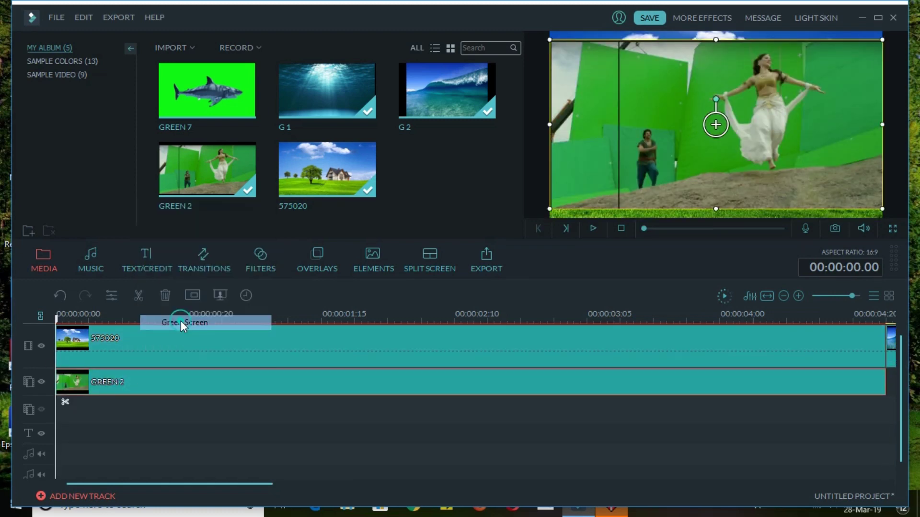
{"action": "left_click", "coordinate": [177, 126]}
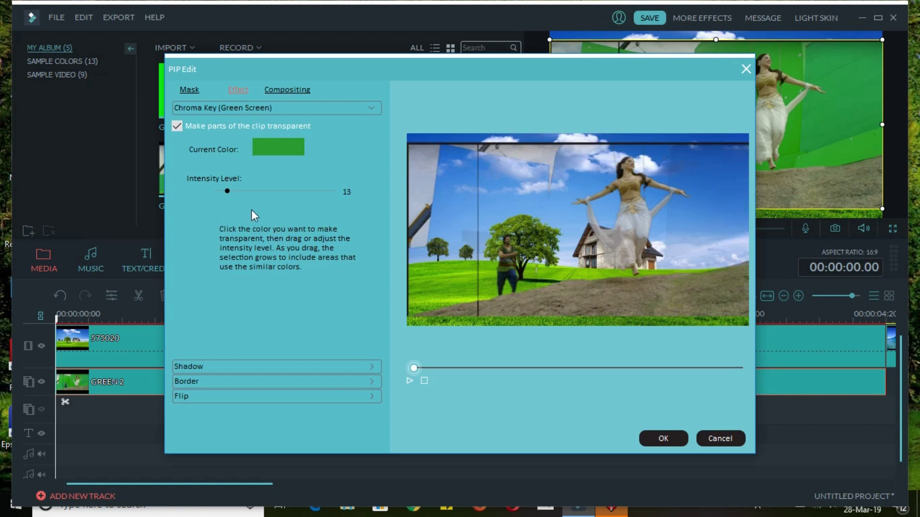
{"action": "left_click_drag", "start_coordinate": [226, 191], "coordinate": [318, 205]}
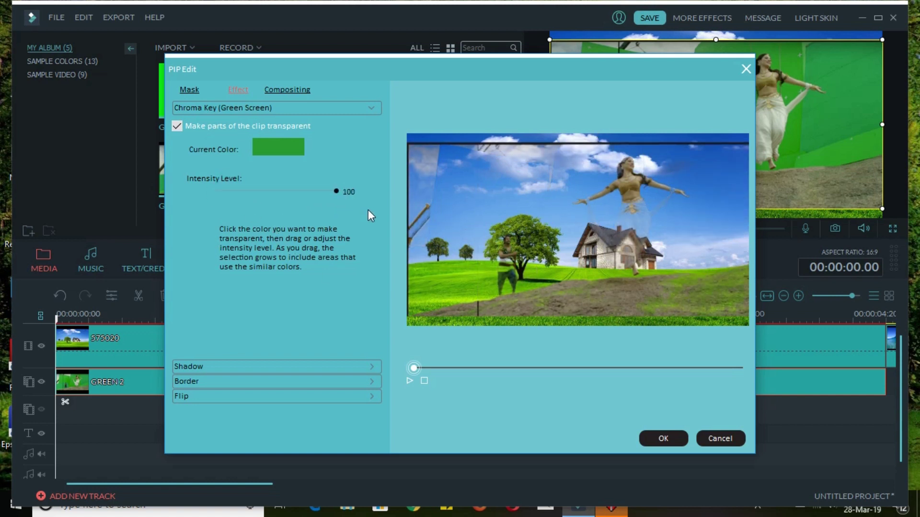
{"action": "left_click_drag", "start_coordinate": [373, 211], "coordinate": [243, 231]}
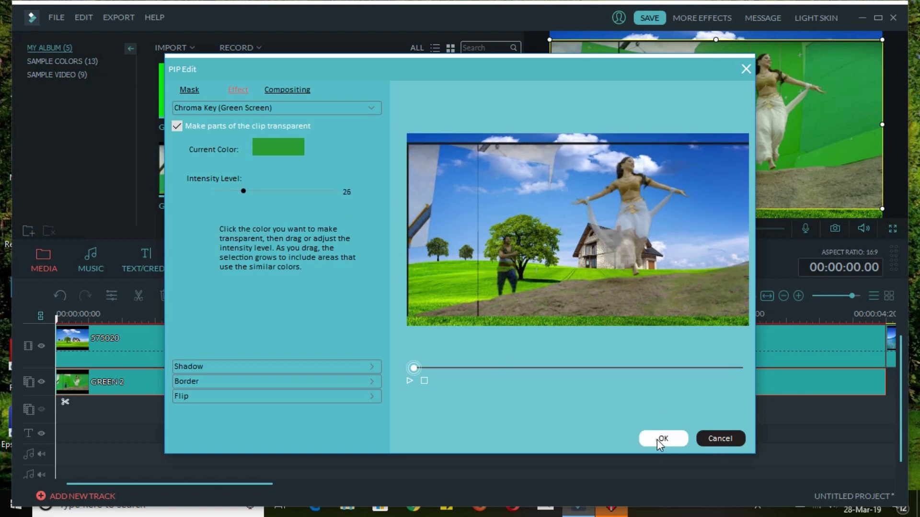
{"action": "left_click", "coordinate": [662, 442]}
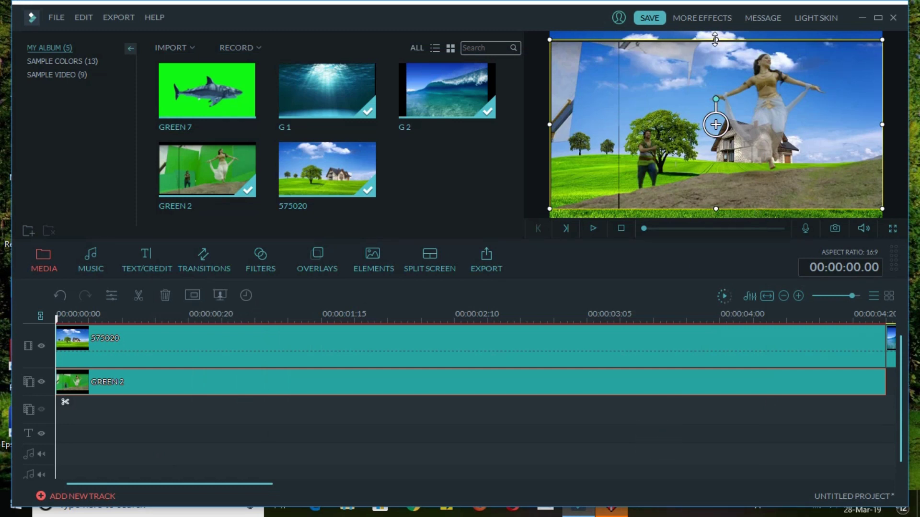
Resize and reposition the GREEN 2 overlay in the preview so it covers nearly the whole landscape frame.
{"action": "left_click_drag", "start_coordinate": [715, 39], "coordinate": [714, 82]}
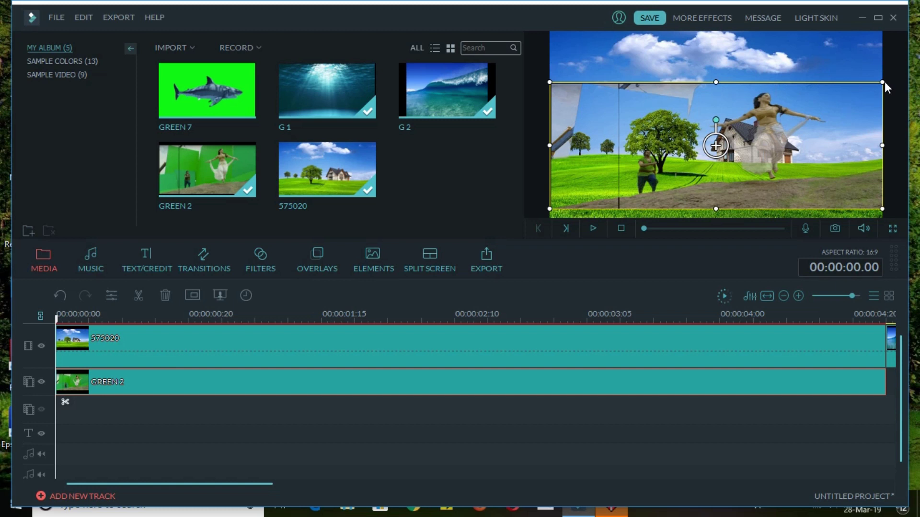
{"action": "left_click_drag", "start_coordinate": [882, 83], "coordinate": [859, 91]}
{"action": "left_click_drag", "start_coordinate": [740, 141], "coordinate": [773, 140]}
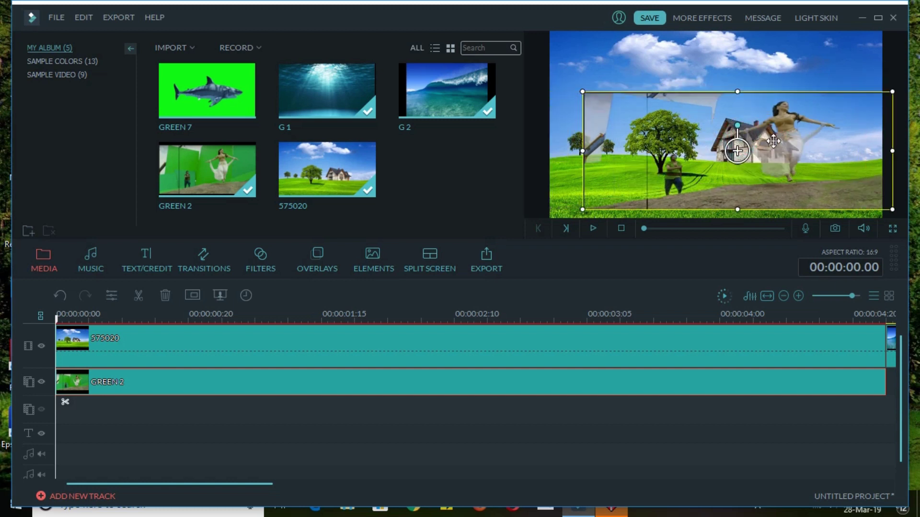
{"action": "left_click", "coordinate": [618, 78]}
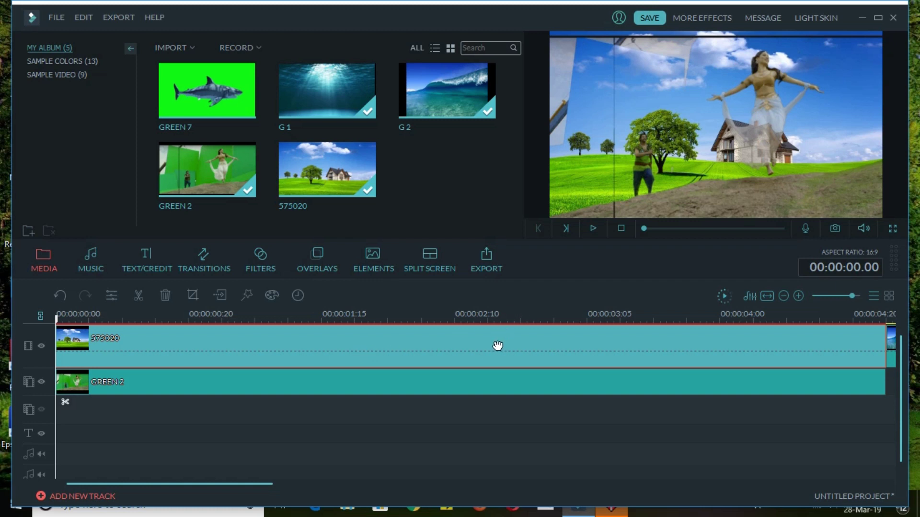
Start exporting the project to the computer as an MP4 file, cancel the conversion and close the output window.
{"action": "left_click", "coordinate": [491, 271]}
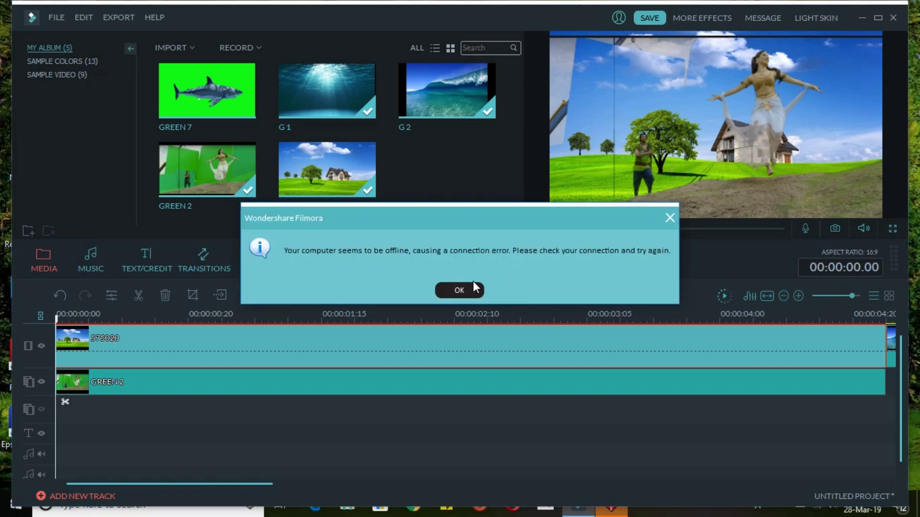
{"action": "left_click", "coordinate": [469, 289]}
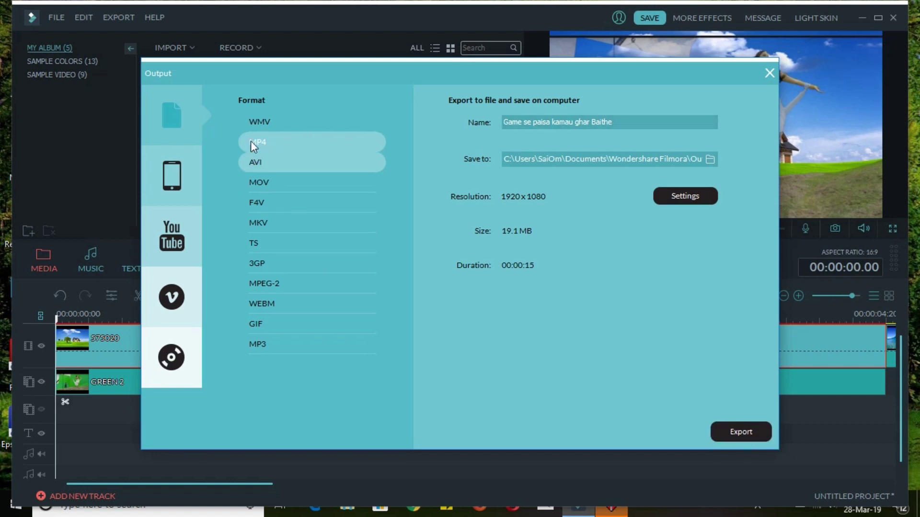
{"action": "left_click", "coordinate": [742, 433]}
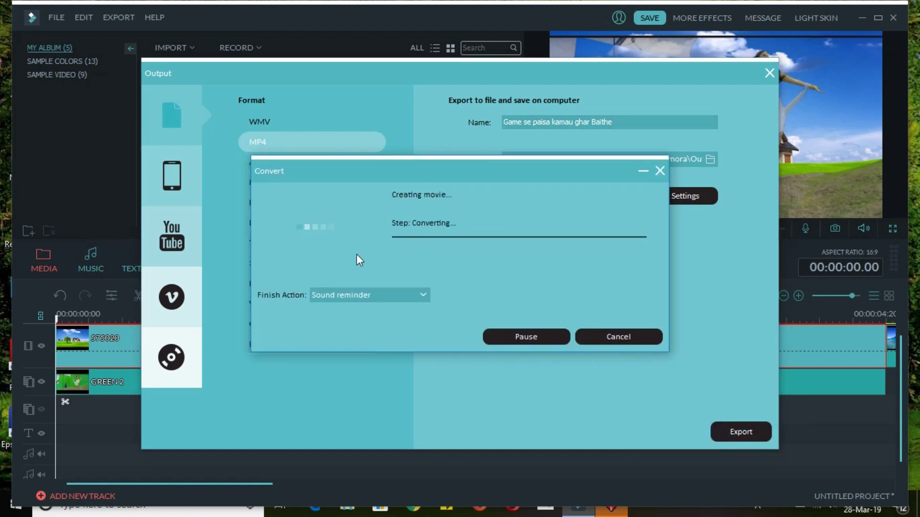
{"action": "left_click", "coordinate": [619, 337]}
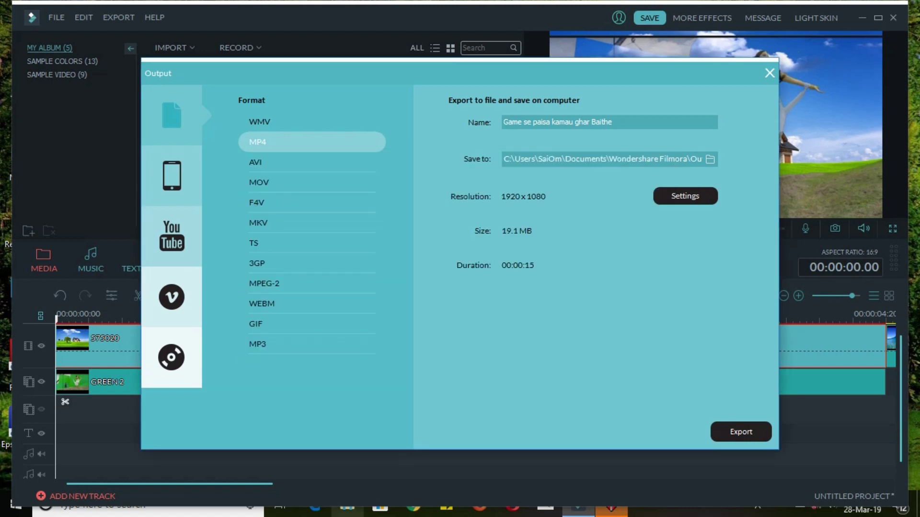
{"action": "left_click", "coordinate": [772, 73]}
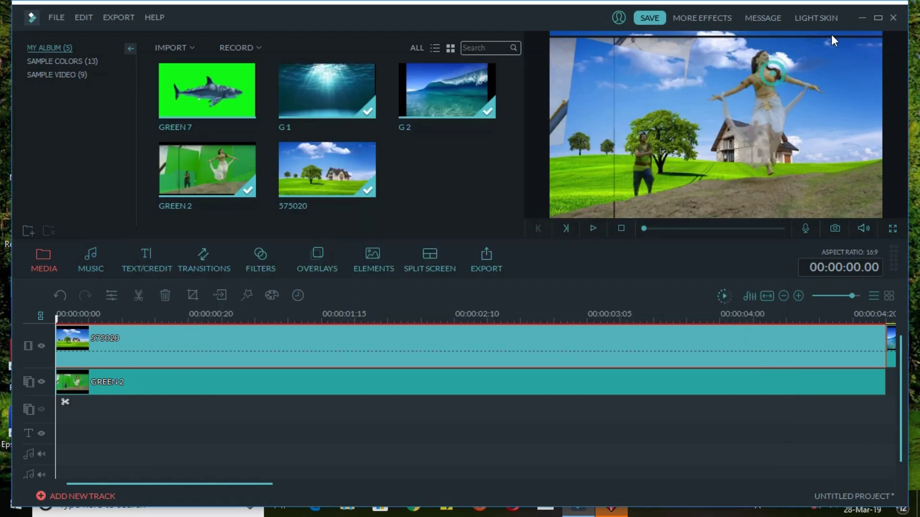